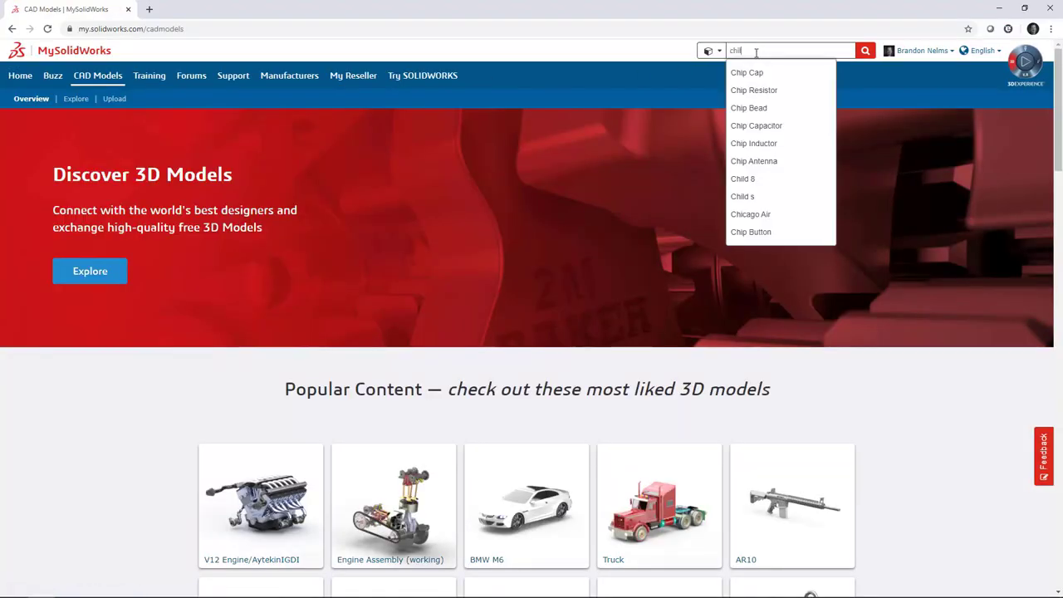
Step: Search for 'child' and open the 3D Human Model Child 8-9 year P95 Standing page on 3D ContentCentral
key(Return)
click(579, 202)
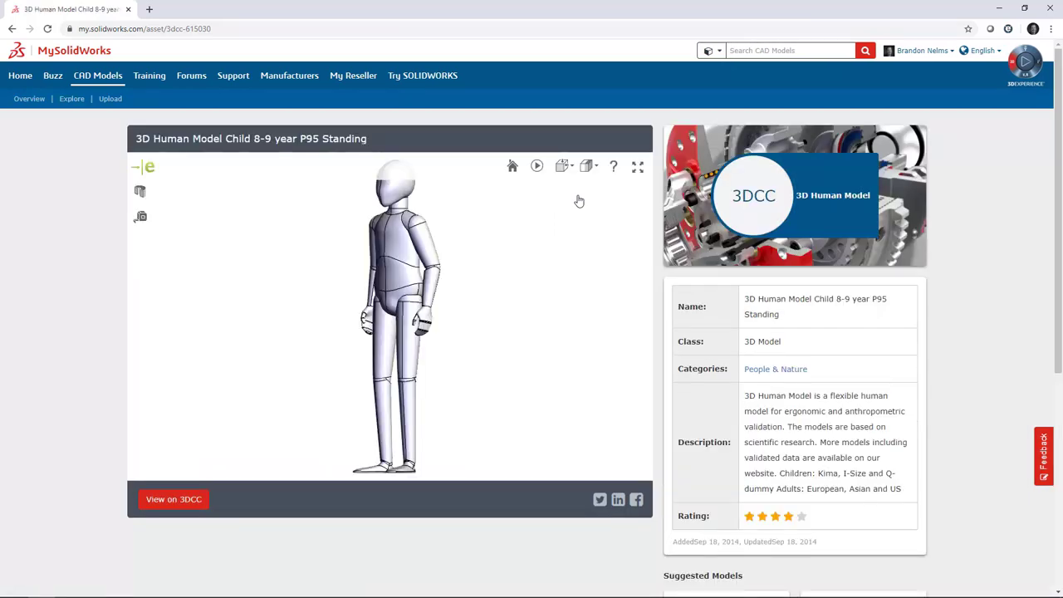
click(174, 500)
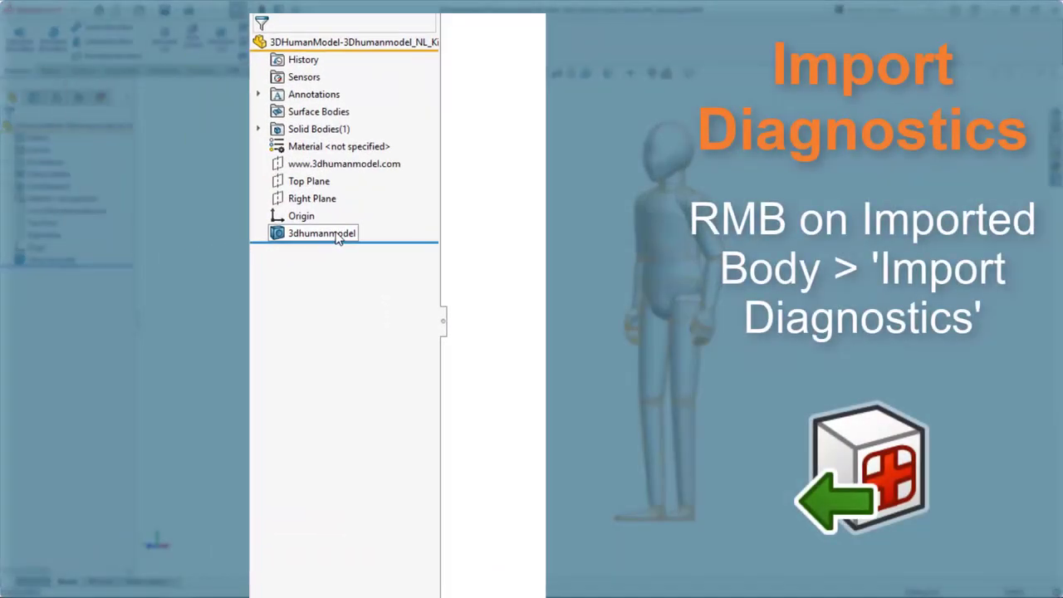
Step: Run Import Diagnostics on the 3dhumanmodel body to check for faulty faces or gaps
right_click(338, 235)
click(489, 260)
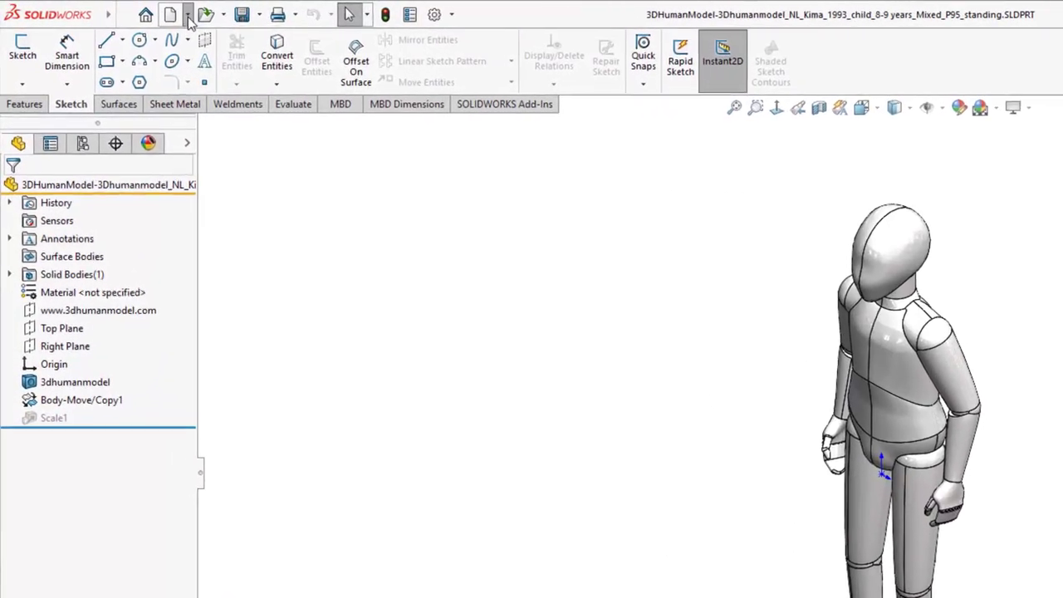
Step: Create a new assembly and place the child model at its origin
click(147, 10)
click(249, 78)
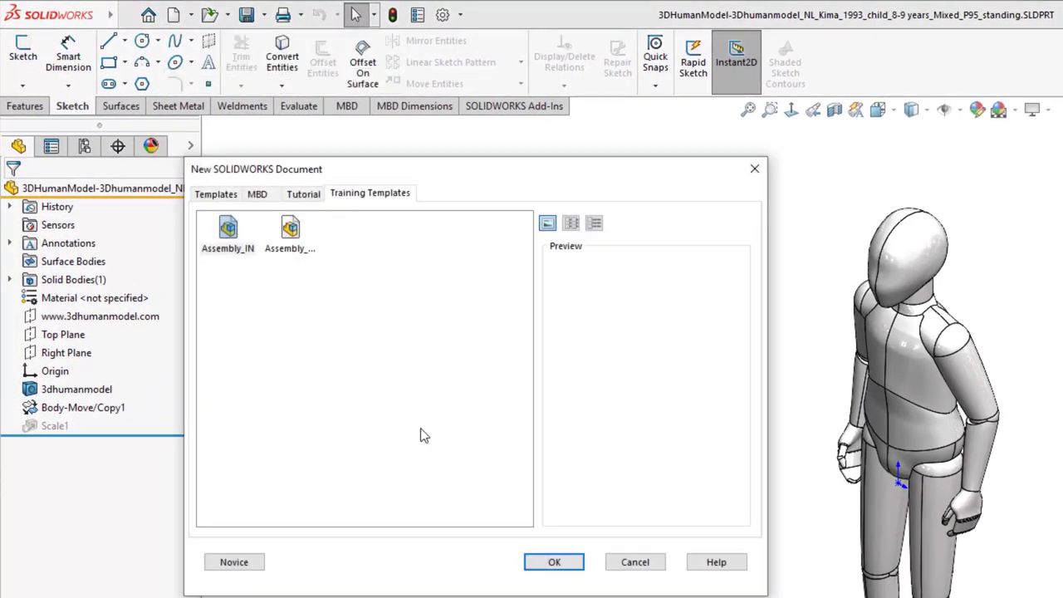
click(552, 563)
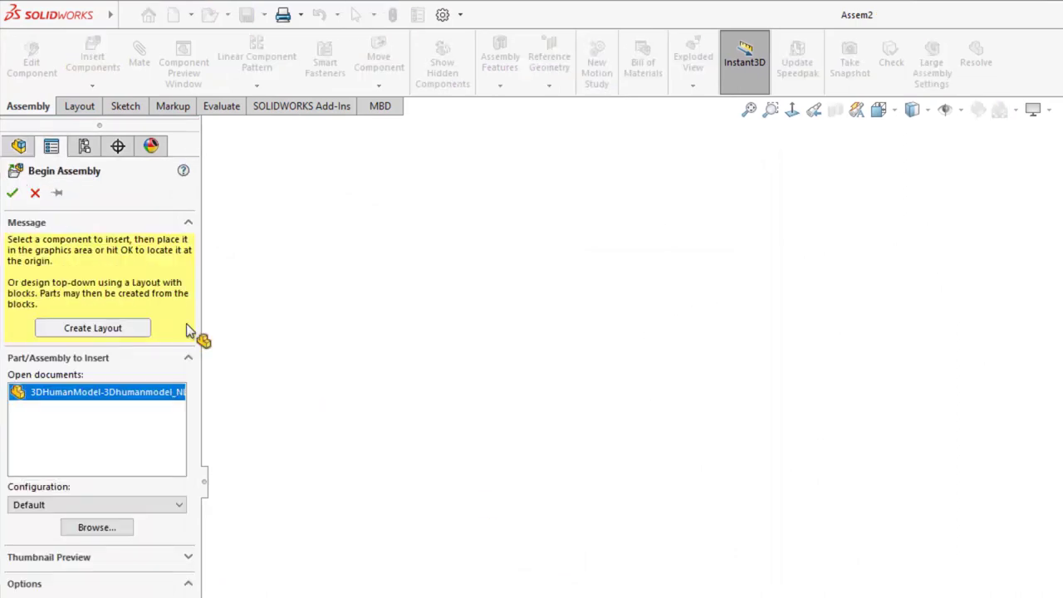
click(13, 195)
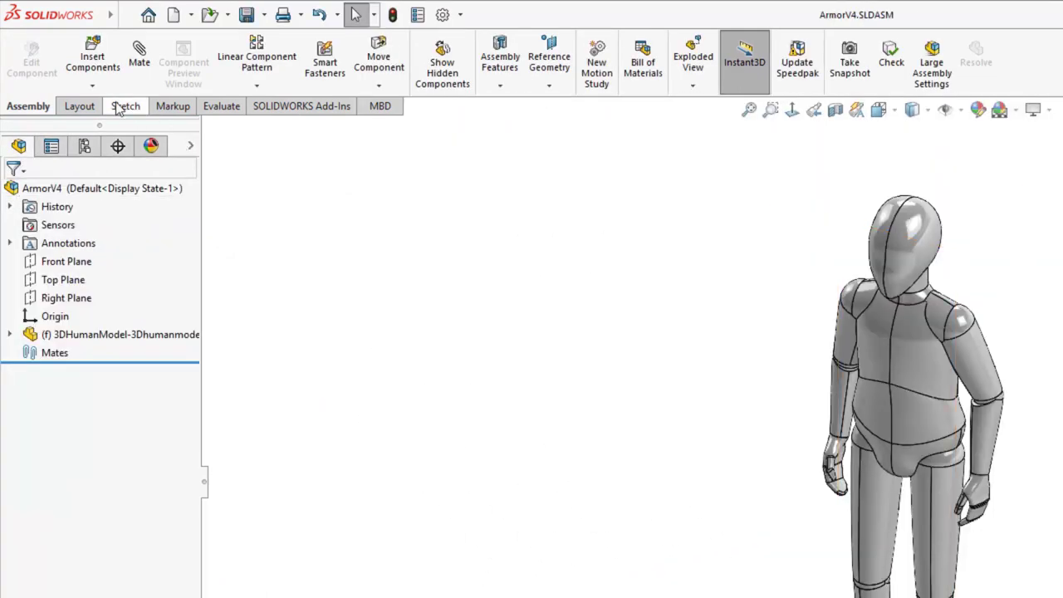
Step: Insert a new blank part into the assembly and rename it HelmetV4
click(93, 85)
click(75, 125)
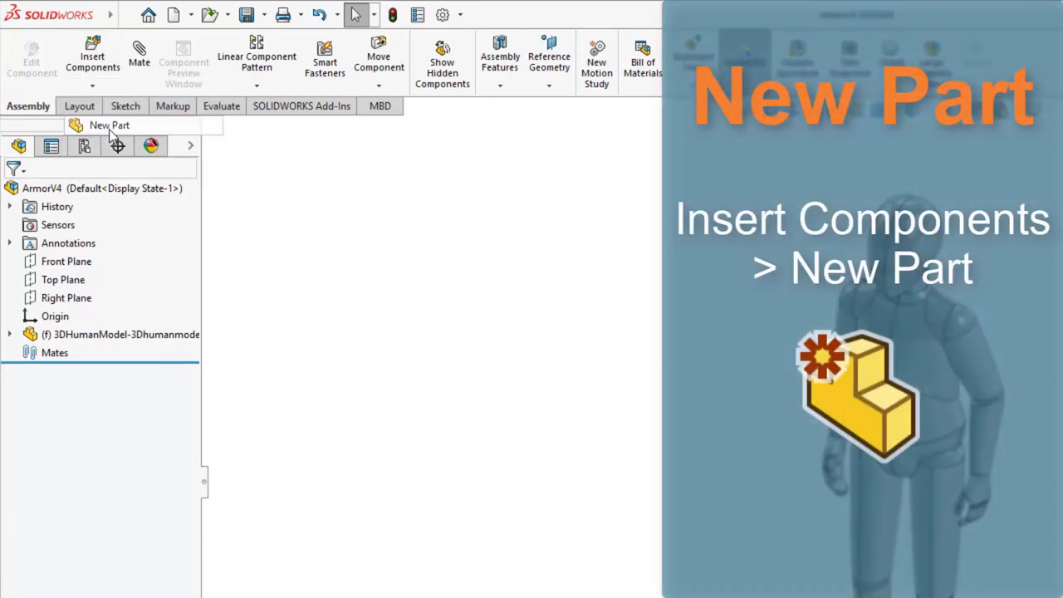
click(305, 249)
click(119, 359)
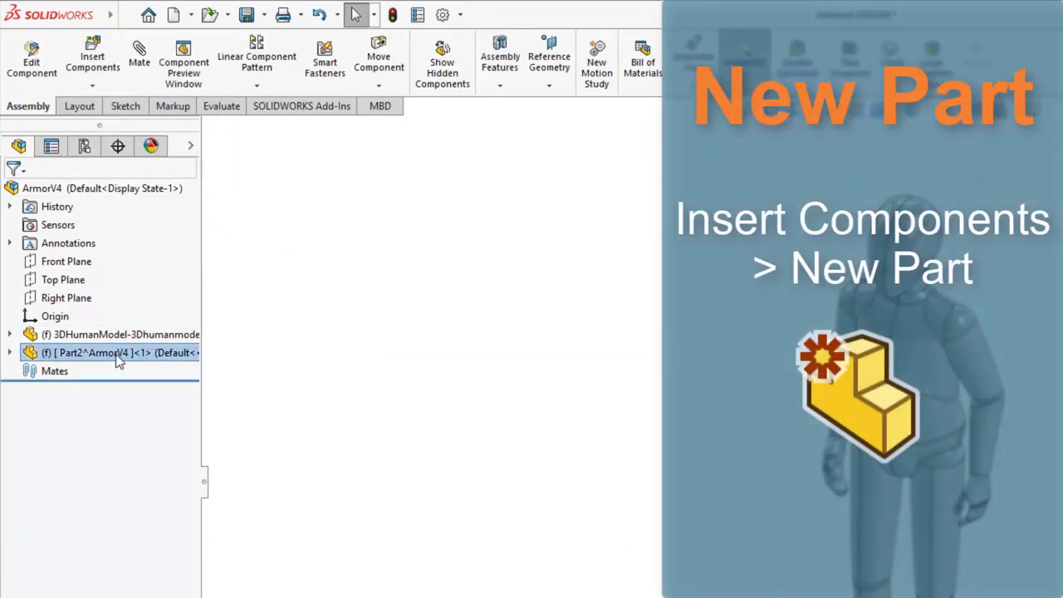
click(115, 354)
text(Helmet)
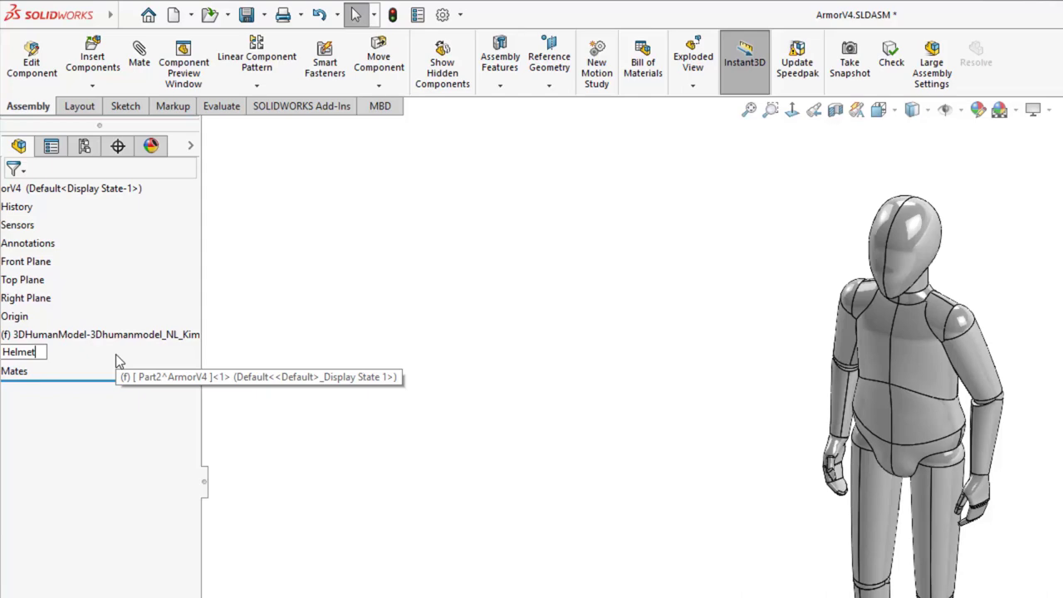
text(V4)
key(Return)
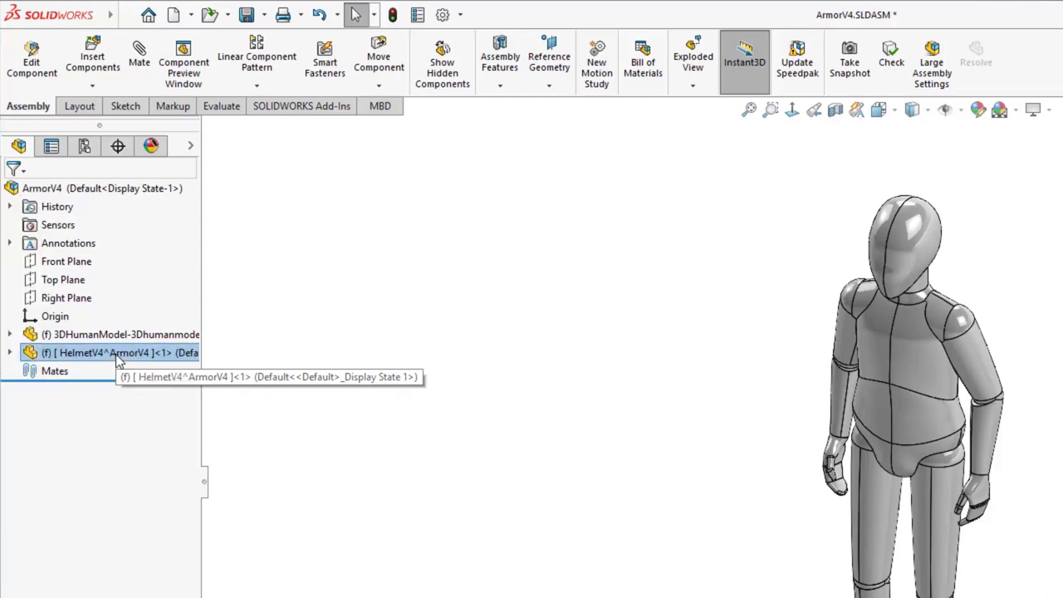
Step: Edit HelmetV4 in place, sketch on its Front Plane, and offset the head outline by 0.25
right_click(118, 357)
click(206, 272)
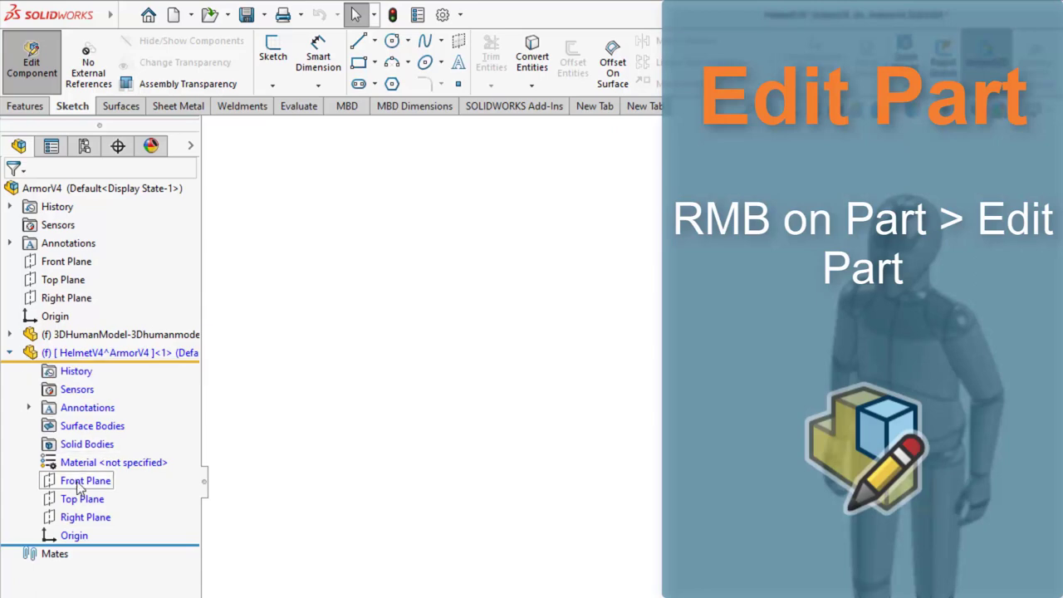
click(79, 481)
click(98, 430)
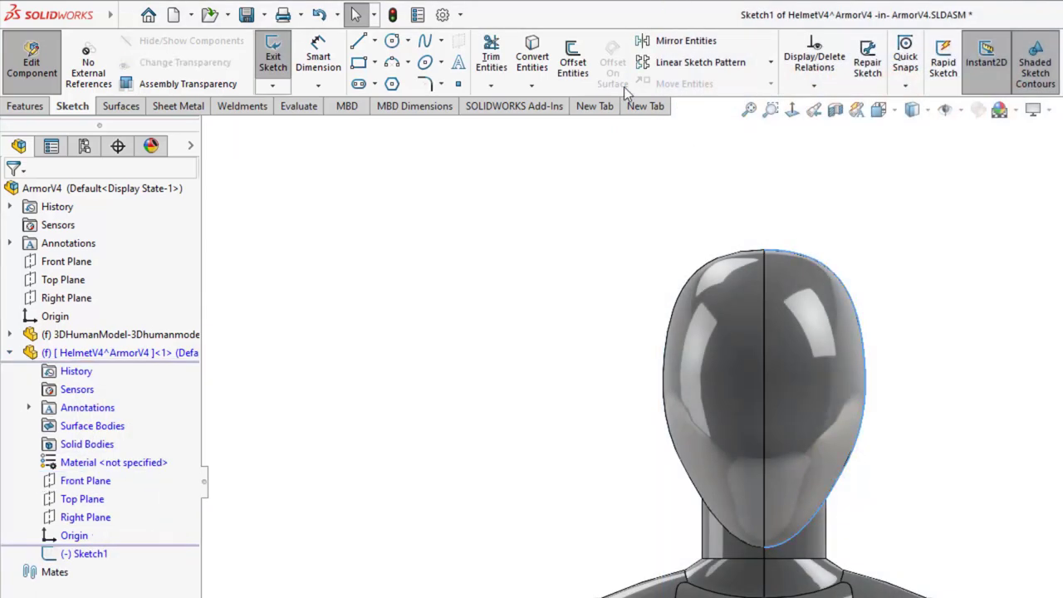
click(573, 60)
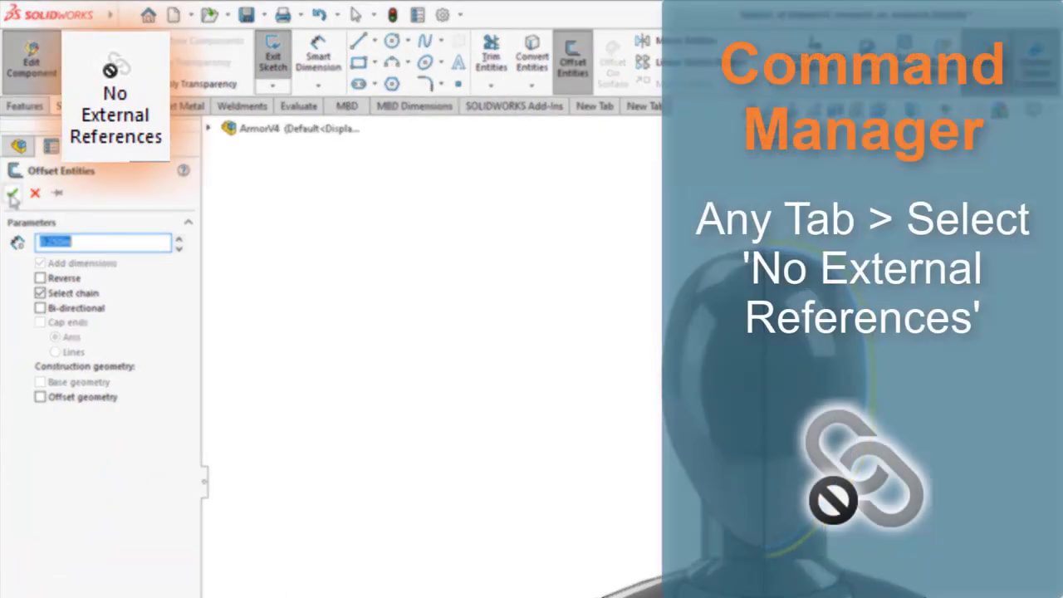
click(13, 194)
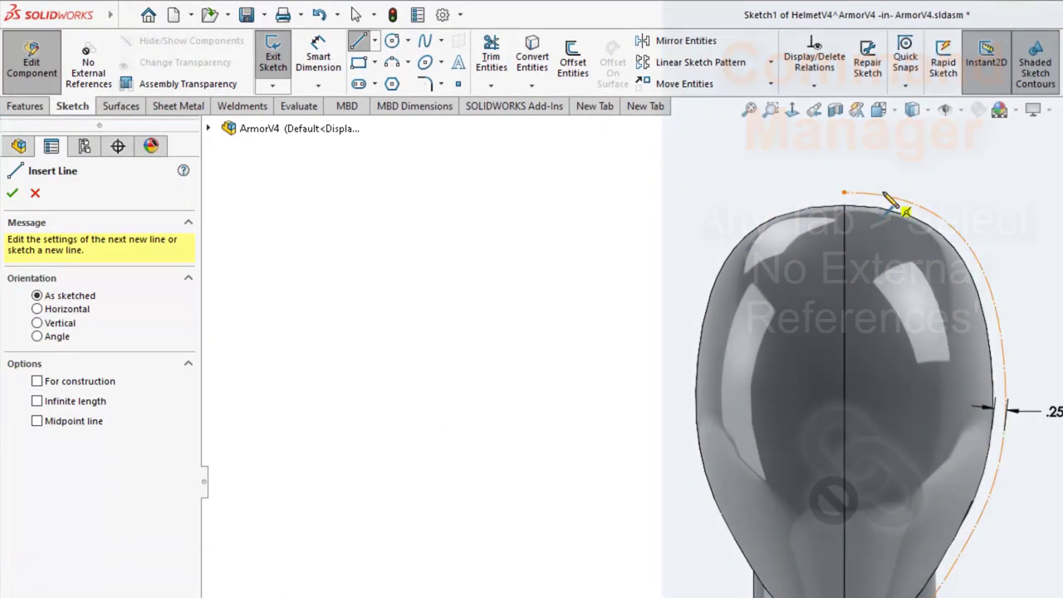
Step: Draw a vertical centerline from head top to neck and a blocky slanted line chain outside the offset
click(831, 191)
click(722, 561)
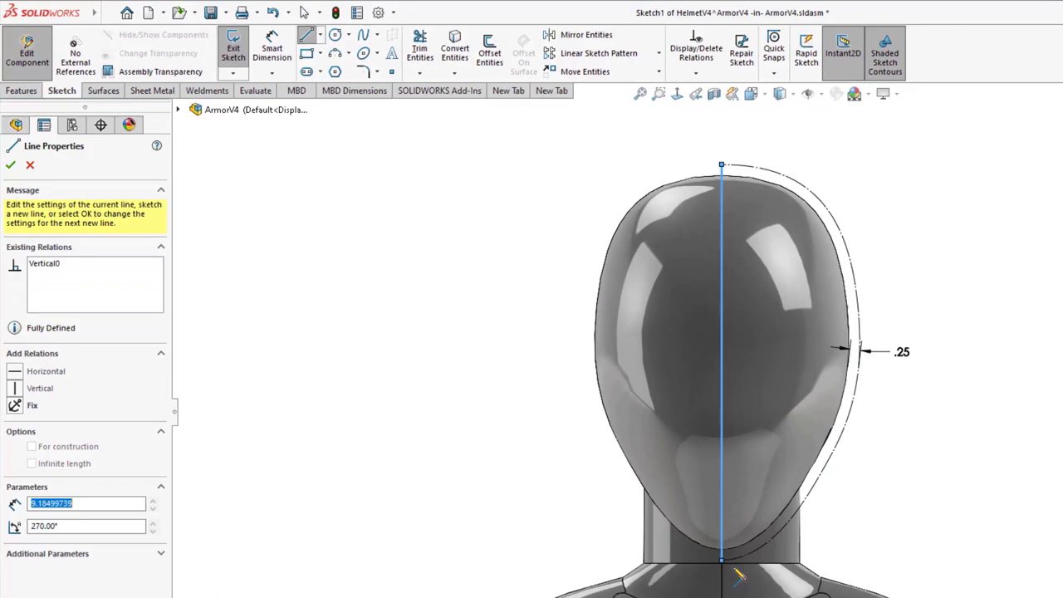
click(779, 561)
click(877, 419)
click(876, 262)
click(818, 165)
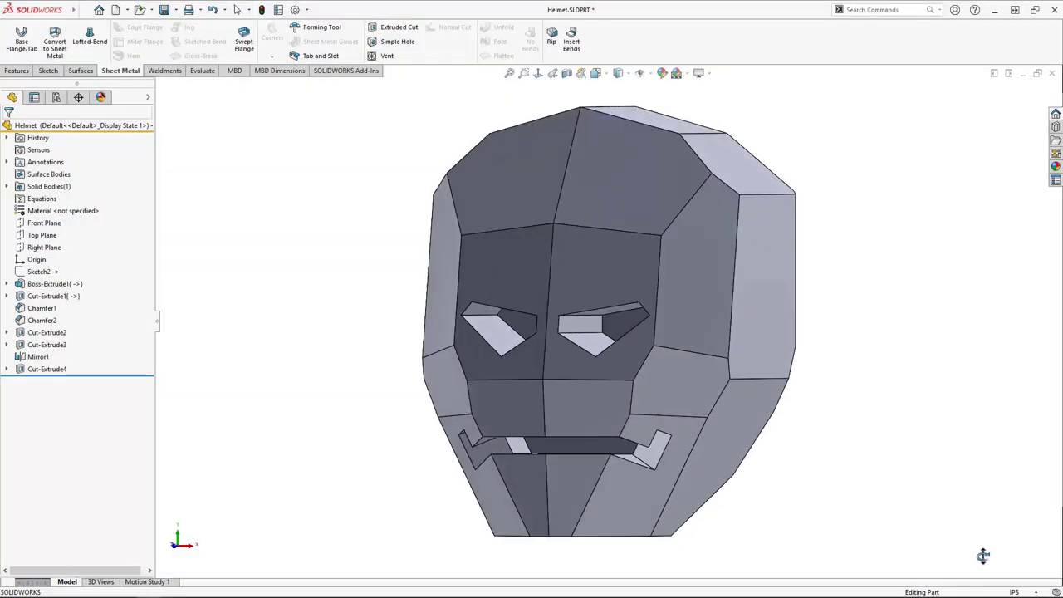
Step: Orbit the Helmet, roll its history back to Boss-Extrude1, then restore through Cut-Extrude4
mouse_move(581, 552)
middle_down()
mouse_move(703, 548)
mouse_move(455, 561)
middle_up()
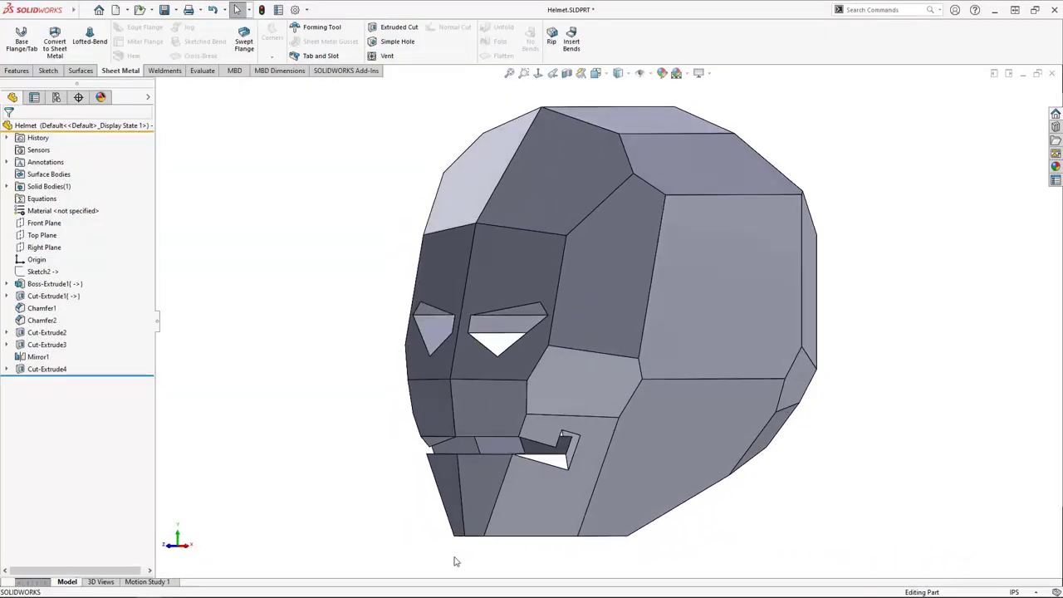
drag(144, 295, 149, 378)
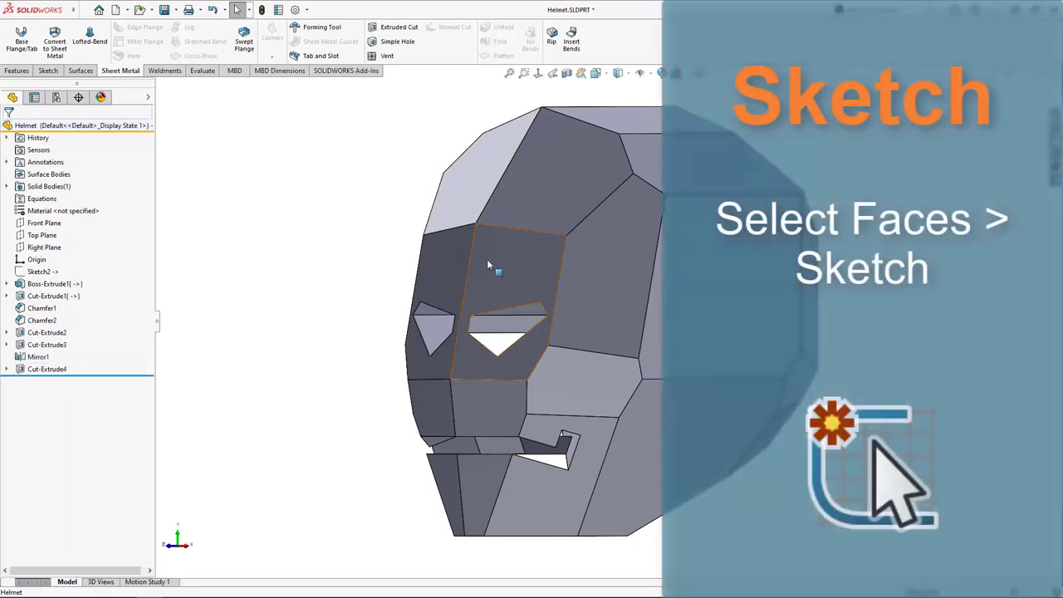
click(488, 261)
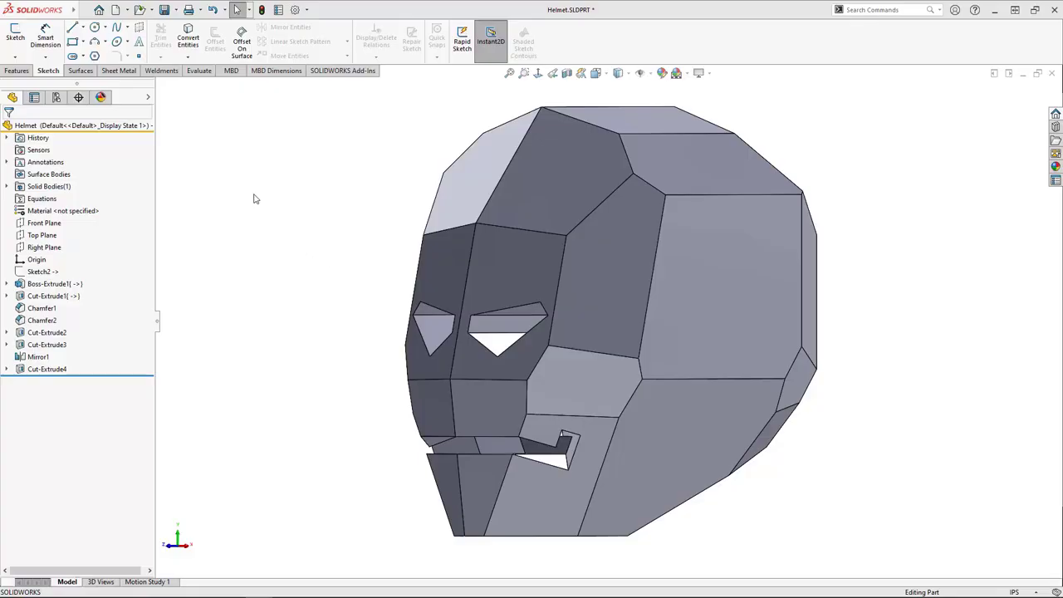
click(120, 71)
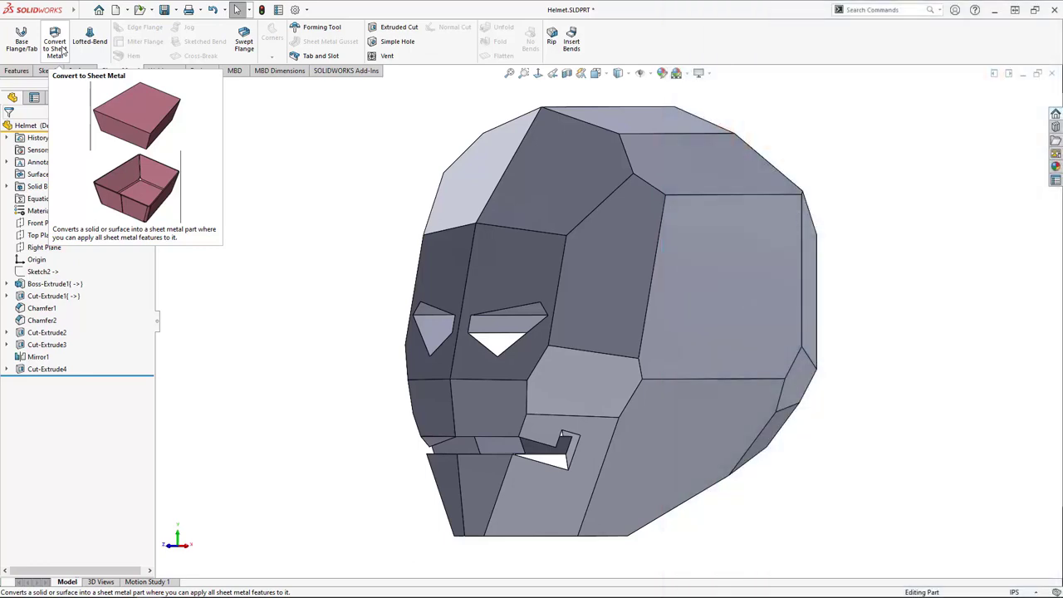
Step: Start Convert to Sheet Metal with the side face fixed and two edges as bend edges
click(62, 50)
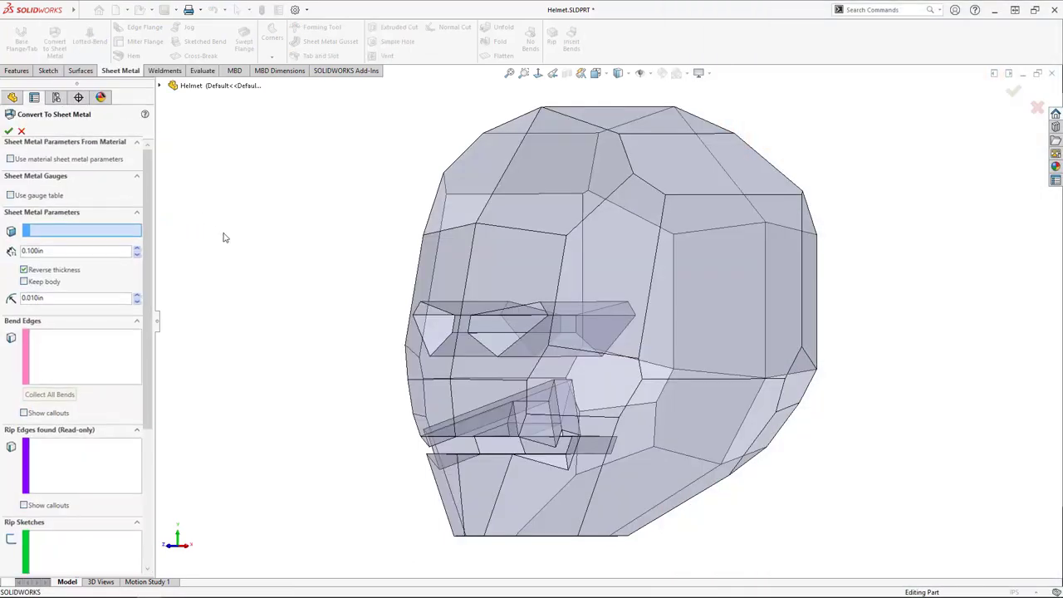
click(713, 319)
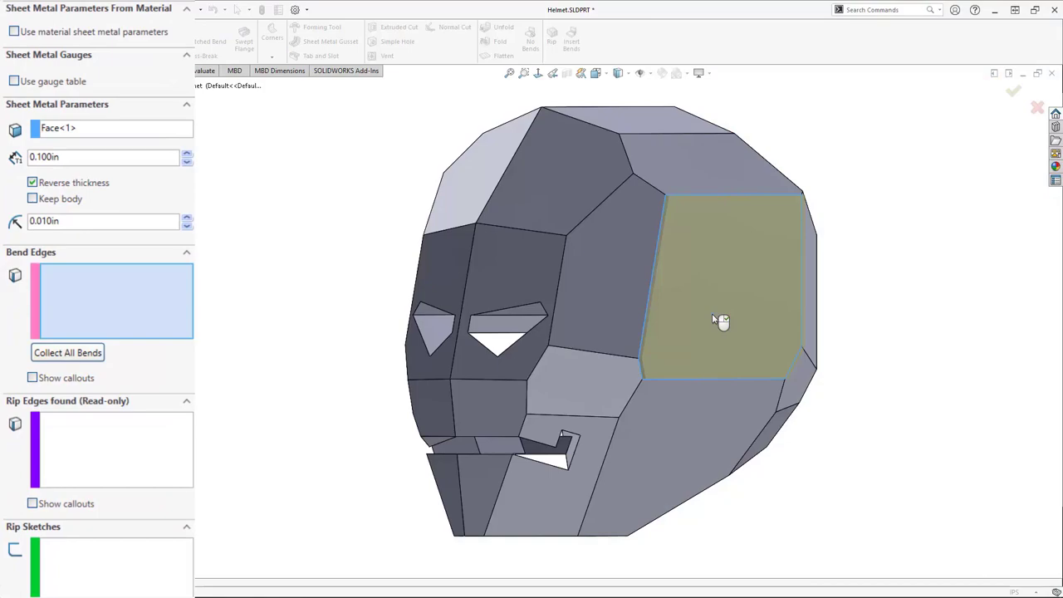
click(692, 194)
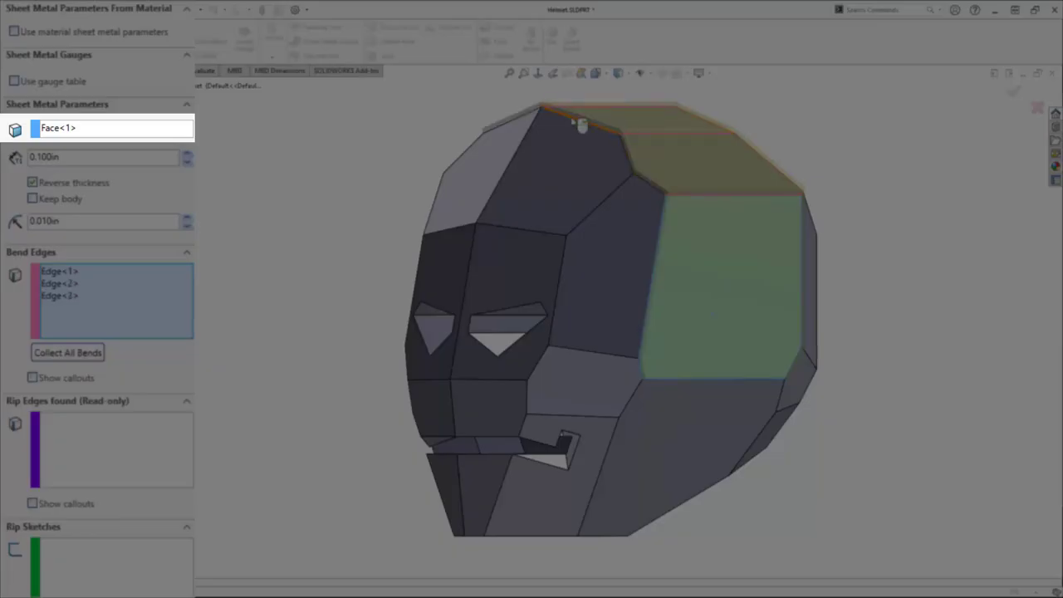
middle_drag(582, 124, 598, 150)
click(594, 140)
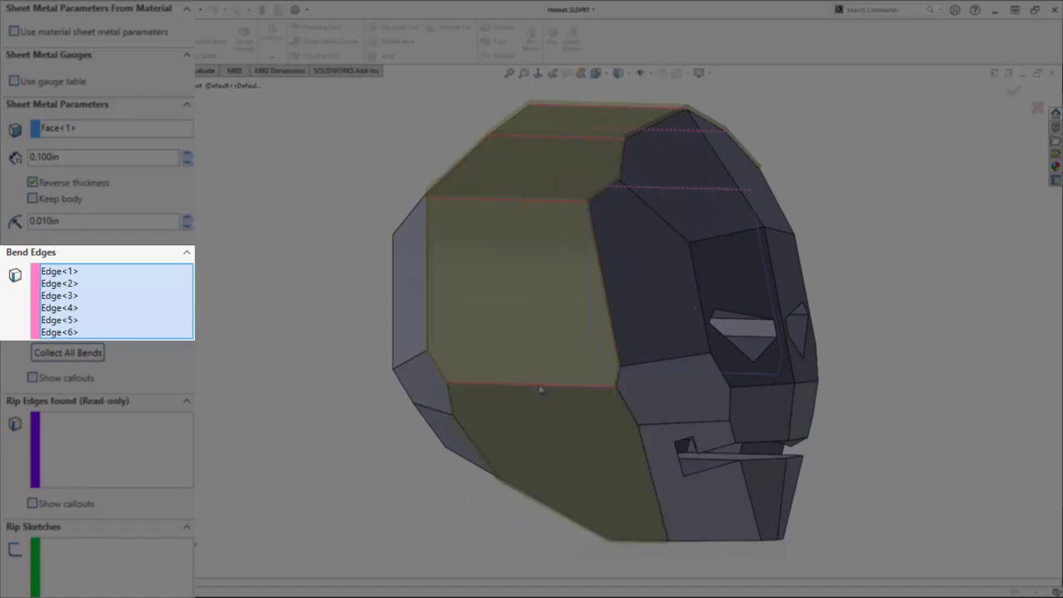
Step: Add rip edges down the centre of the face and along the dark face panel's left side
middle_drag(541, 390, 386, 386)
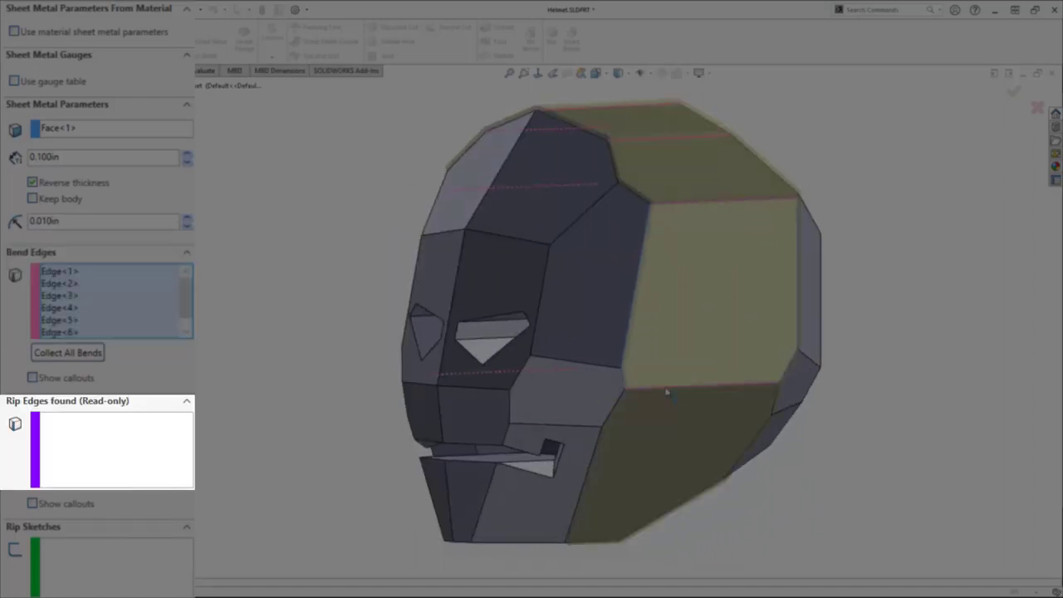
middle_drag(590, 137, 558, 138)
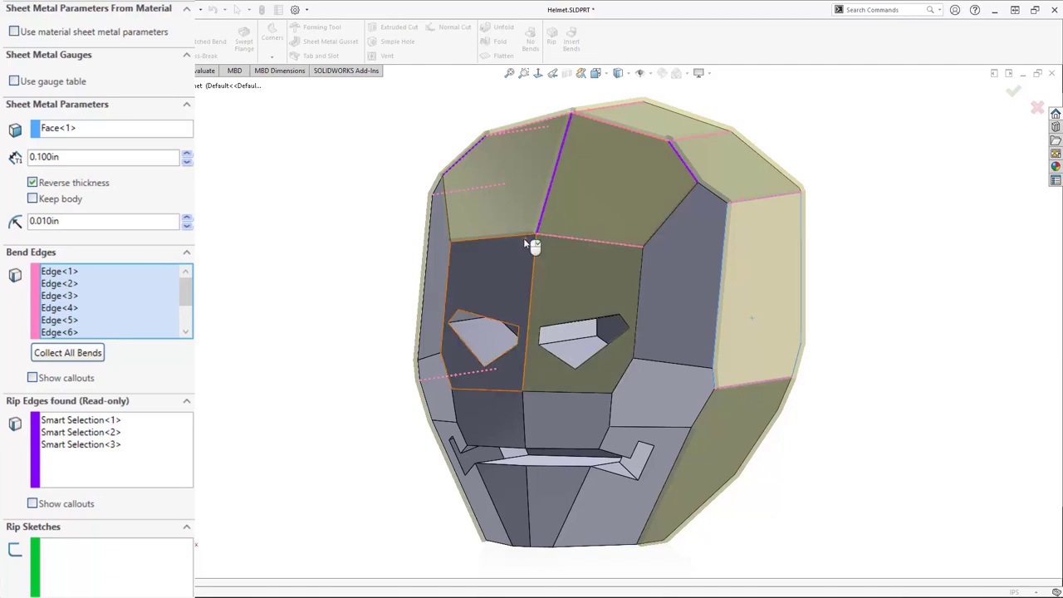
click(529, 241)
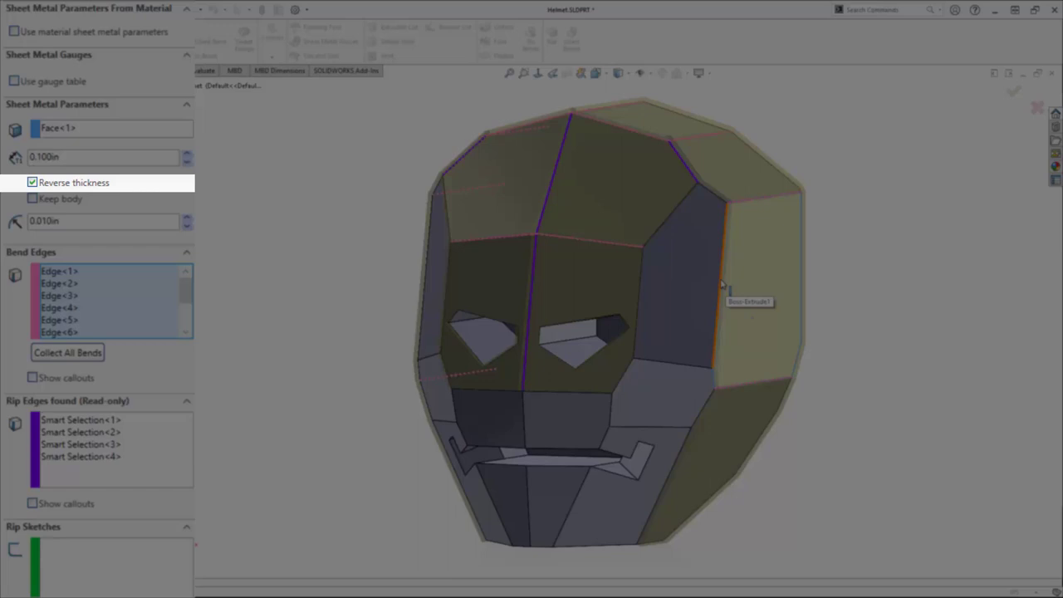
click(721, 284)
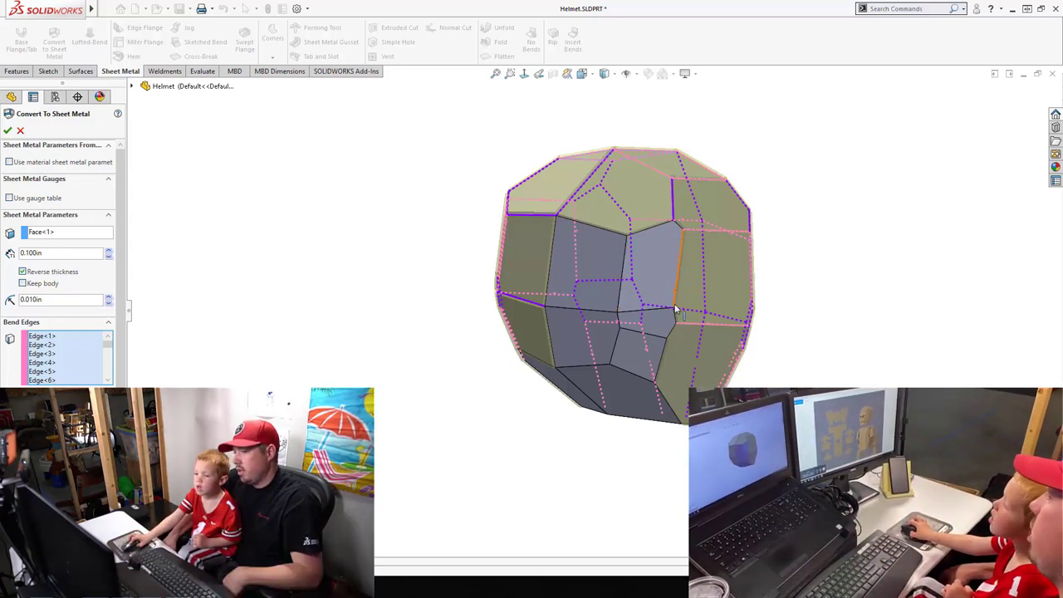
Step: Add one more helmet edge to the Bend Edges list
click(668, 285)
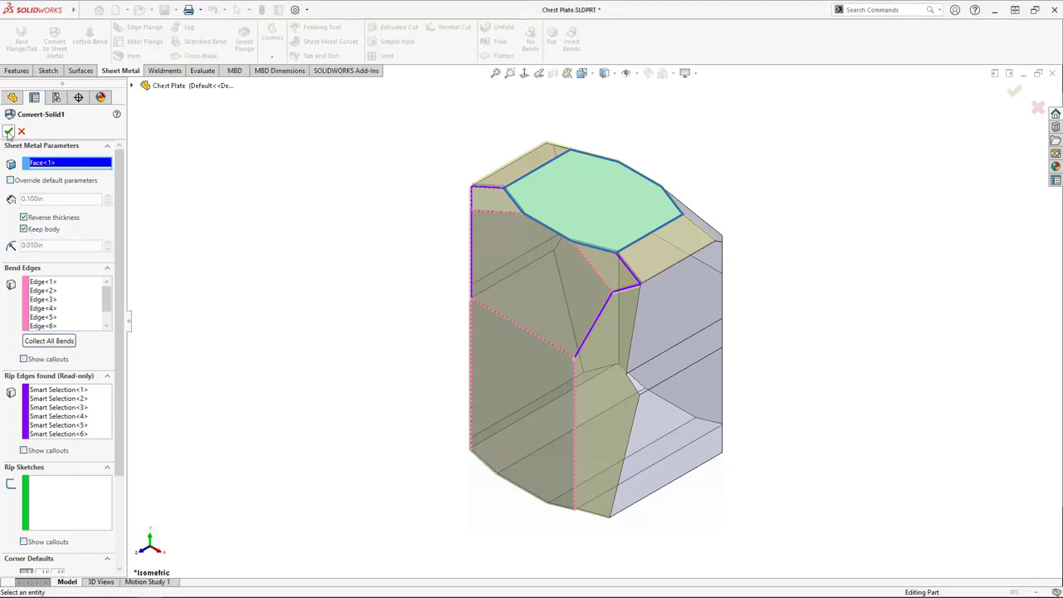
Step: Accept the sheet metal conversion so Convert-Solid1 is added to the helmet
key(Return)
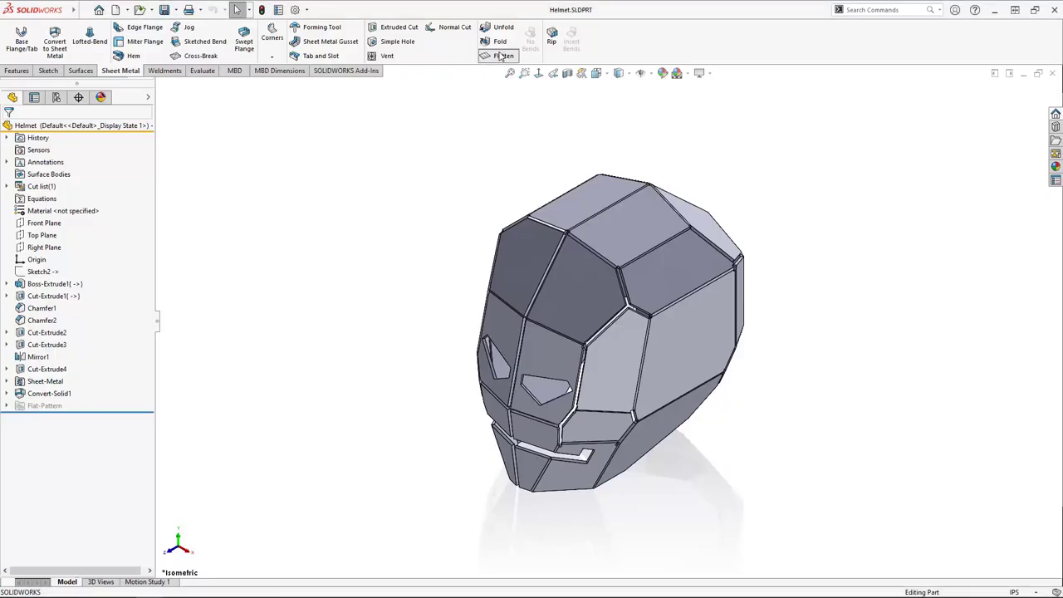
Step: Preview the helmet's flat pattern fitted to view, then fold it back to 3D
click(496, 56)
key(f)
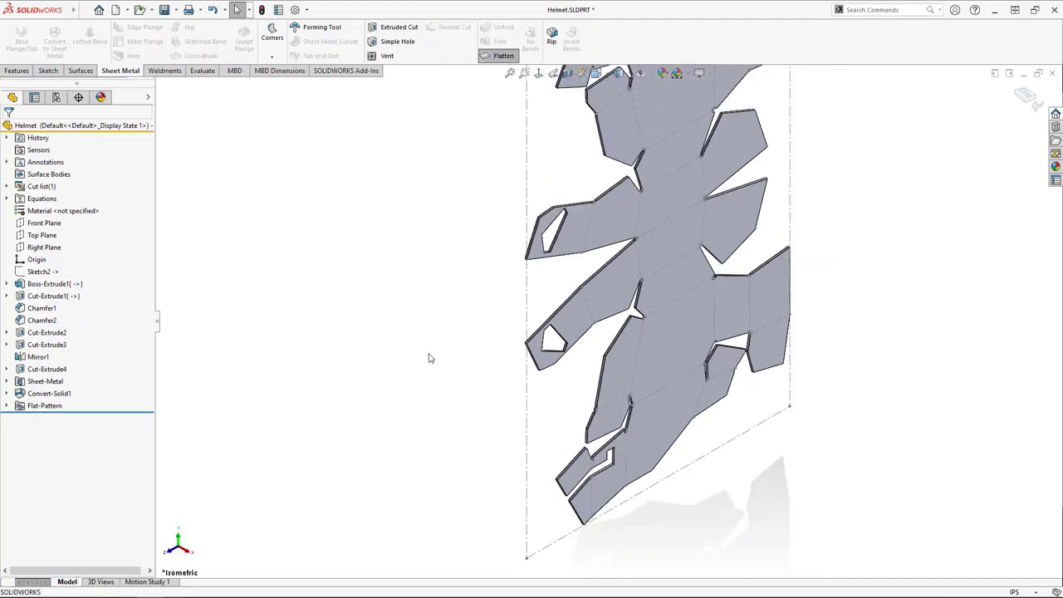
click(494, 56)
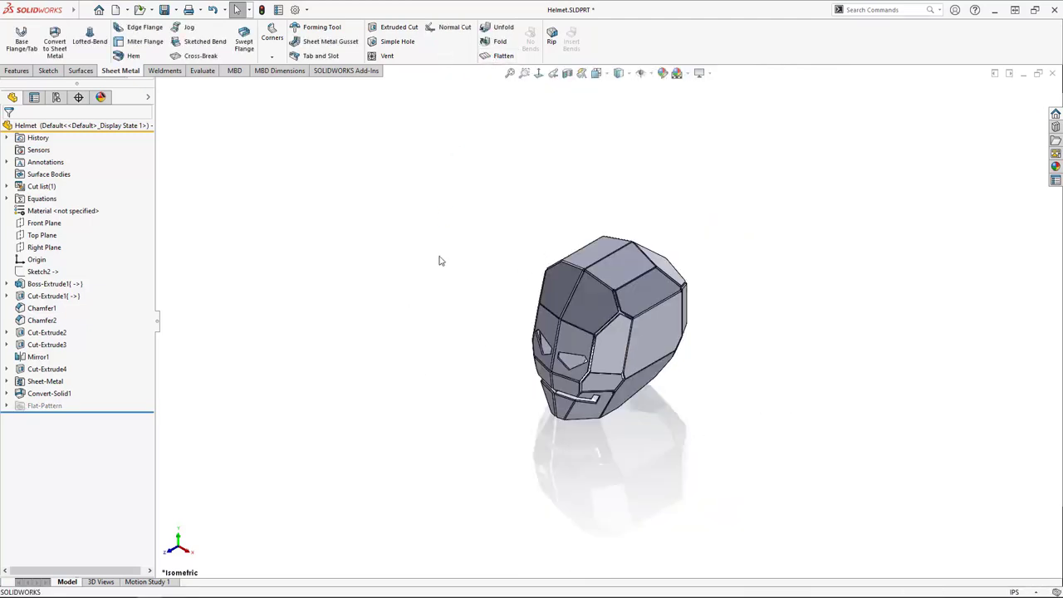
scroll(581, 374, down, 3)
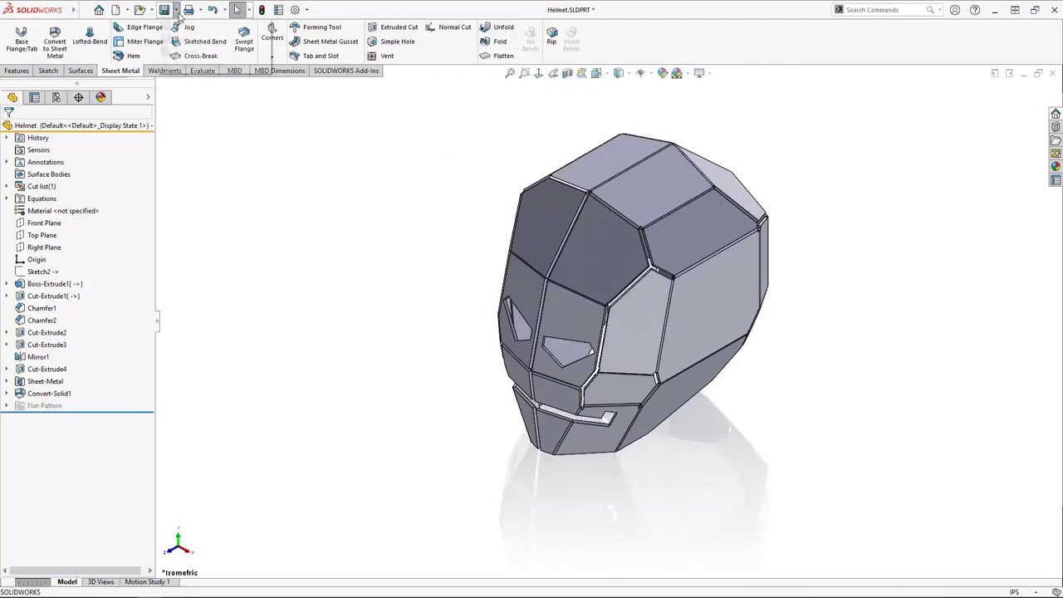
Step: Save the helmet as a DXF file with geometry and bend lines
click(184, 38)
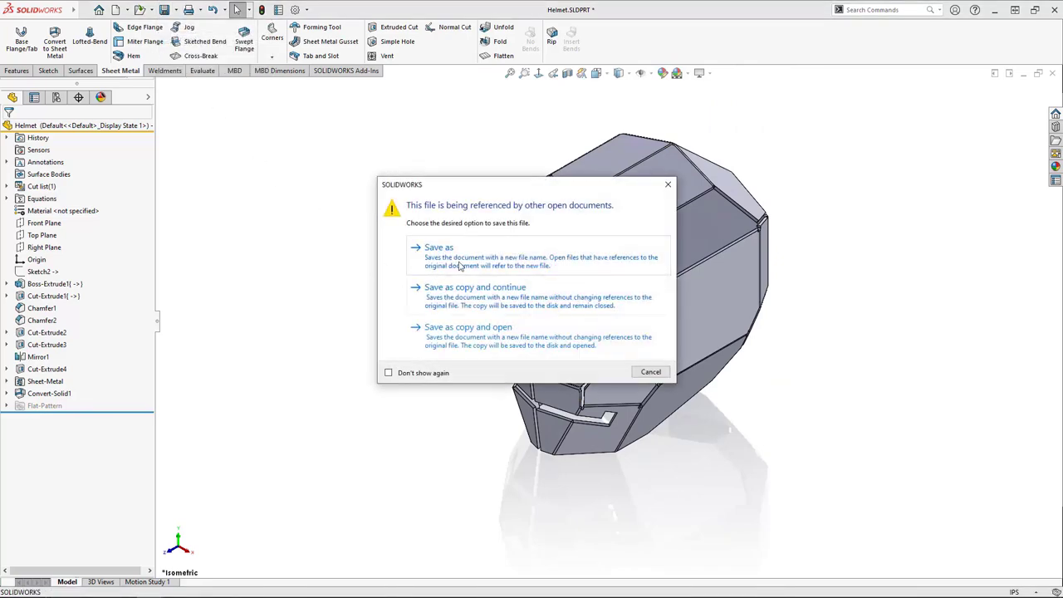
click(460, 265)
click(515, 354)
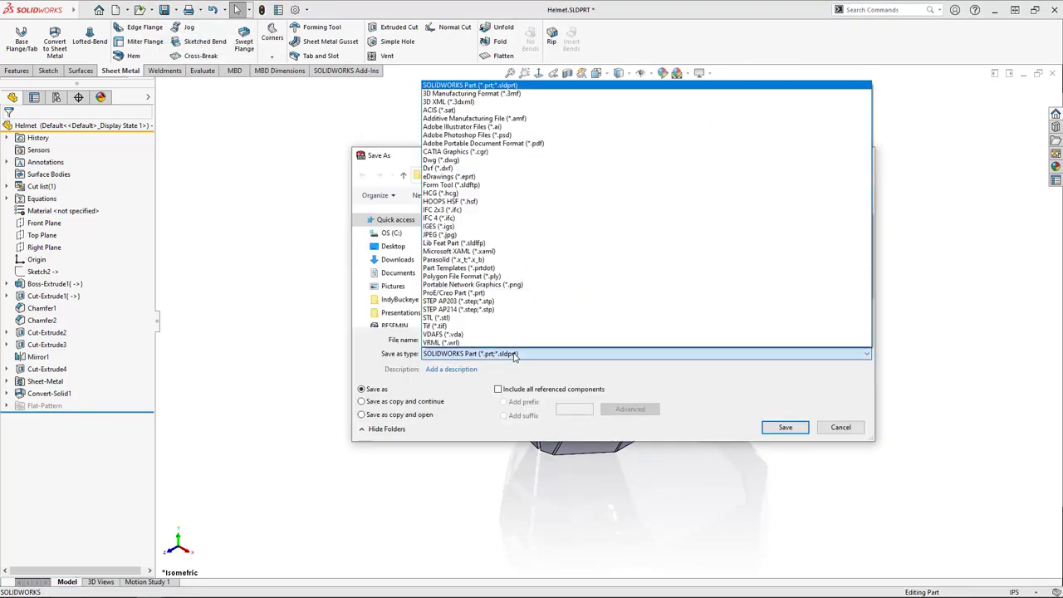
click(485, 169)
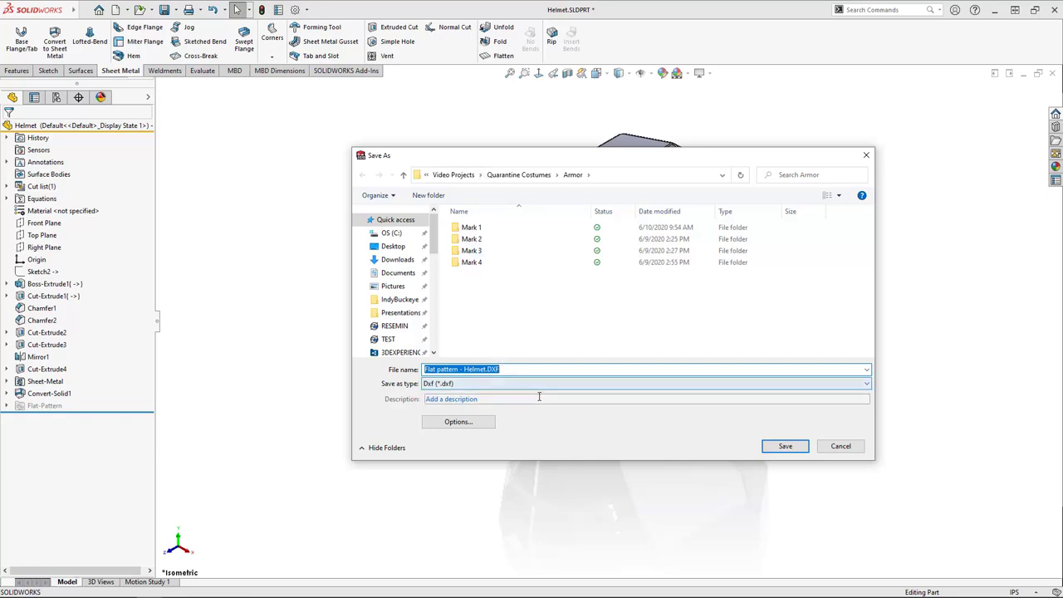
click(785, 447)
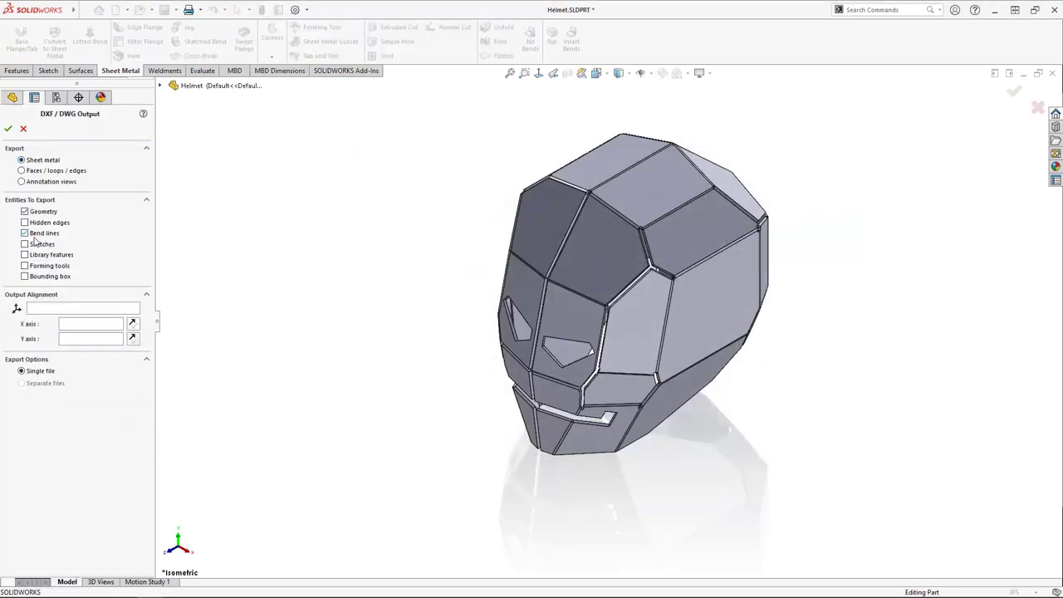
click(9, 130)
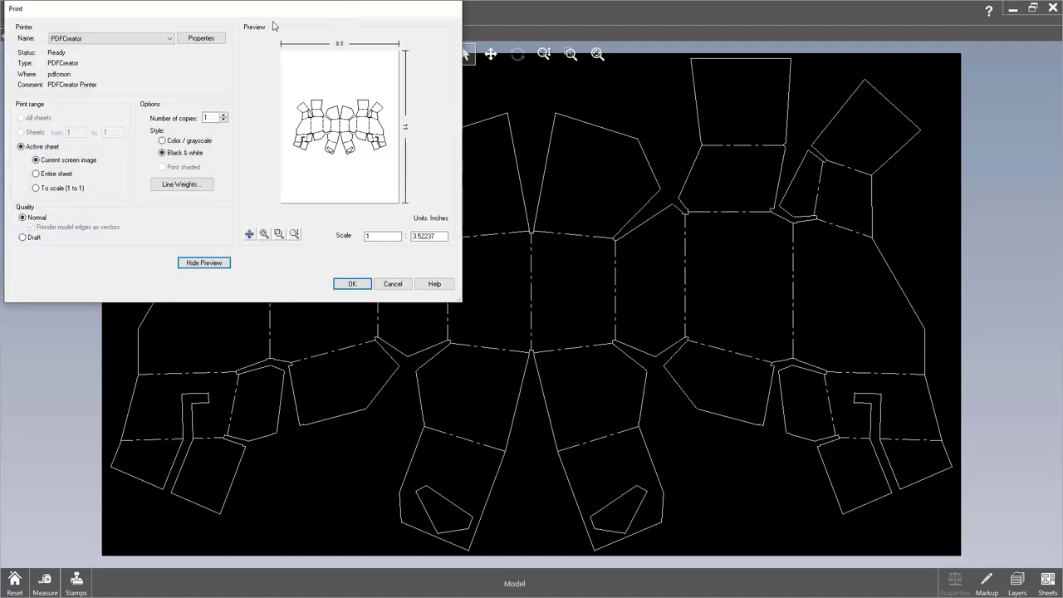
Step: Set the PDF printer to landscape with a custom 20 × 11 inch page size
click(202, 39)
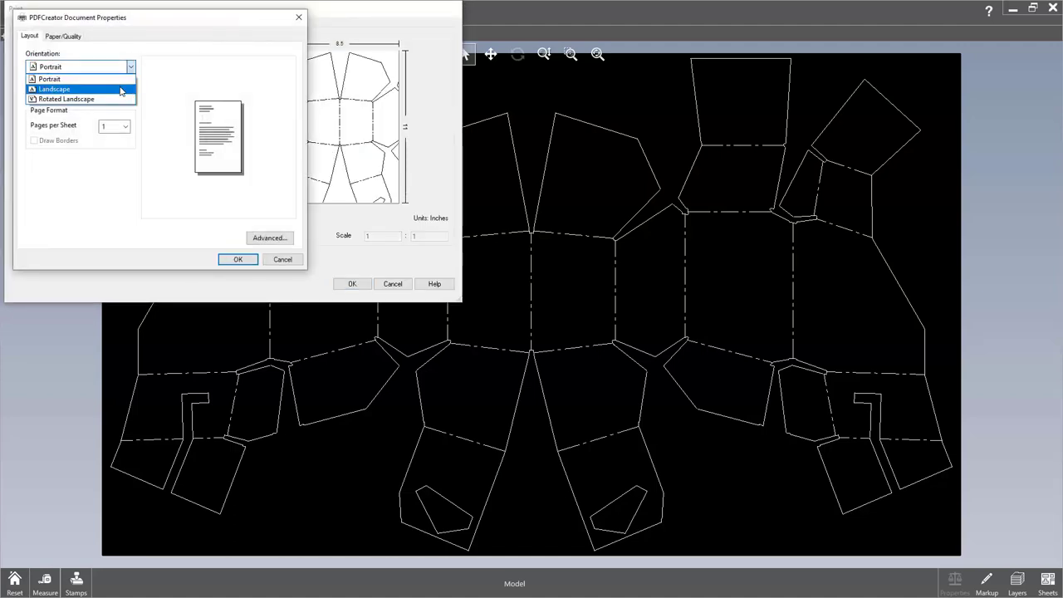
click(252, 239)
click(245, 89)
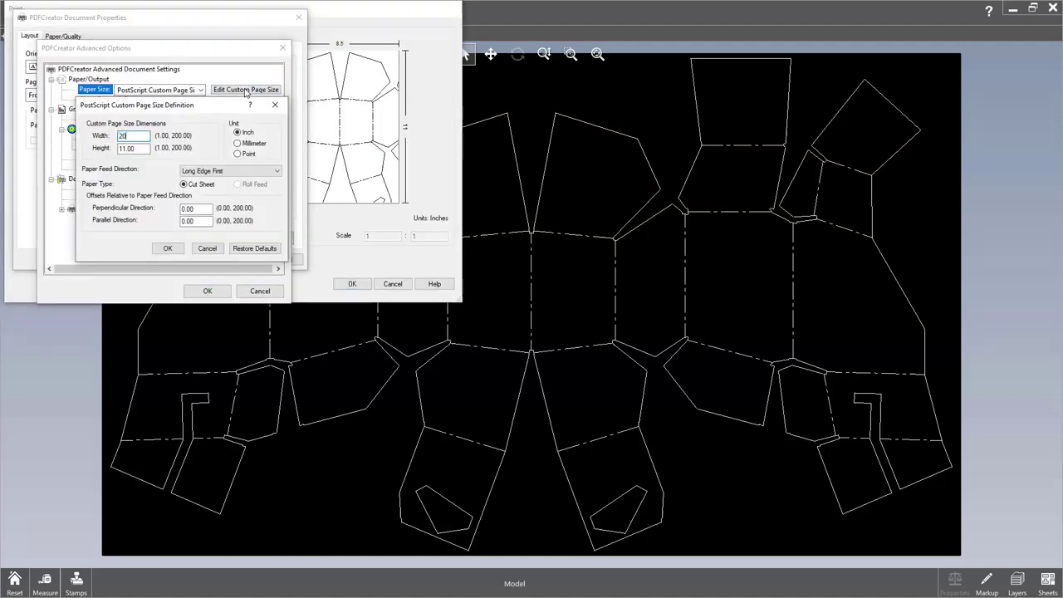
click(168, 248)
click(207, 290)
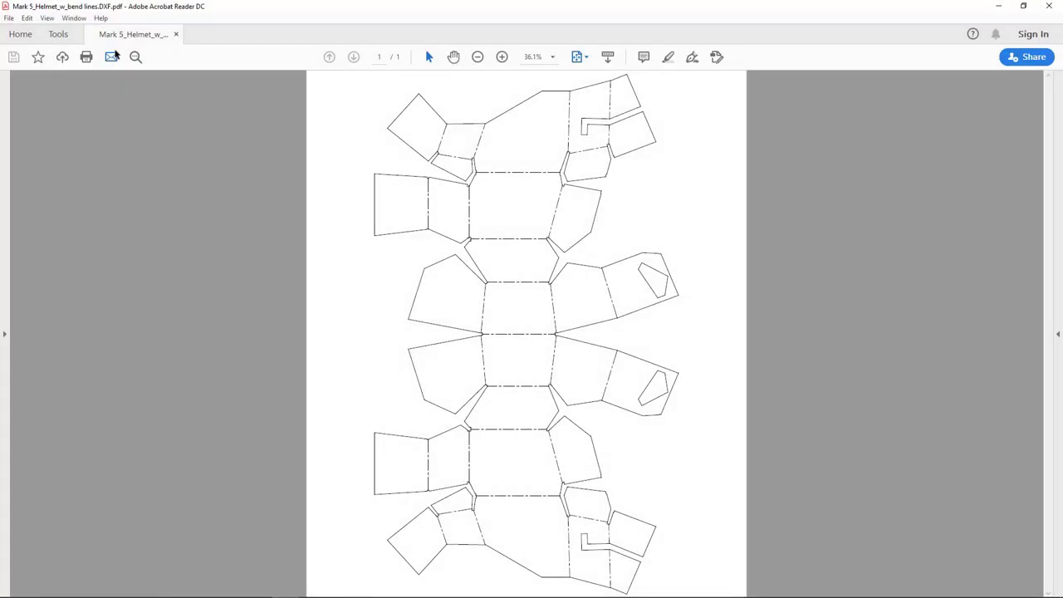
Step: In Acrobat's print settings, choose the HP OfficeJet and Poster tiling at 100%
click(86, 57)
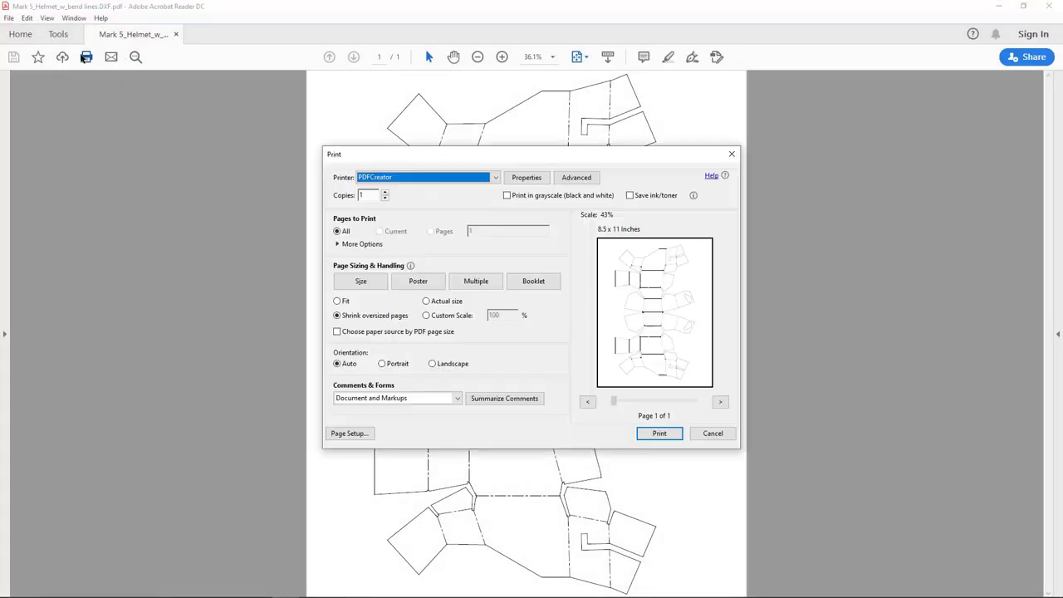
click(495, 177)
click(478, 201)
click(430, 282)
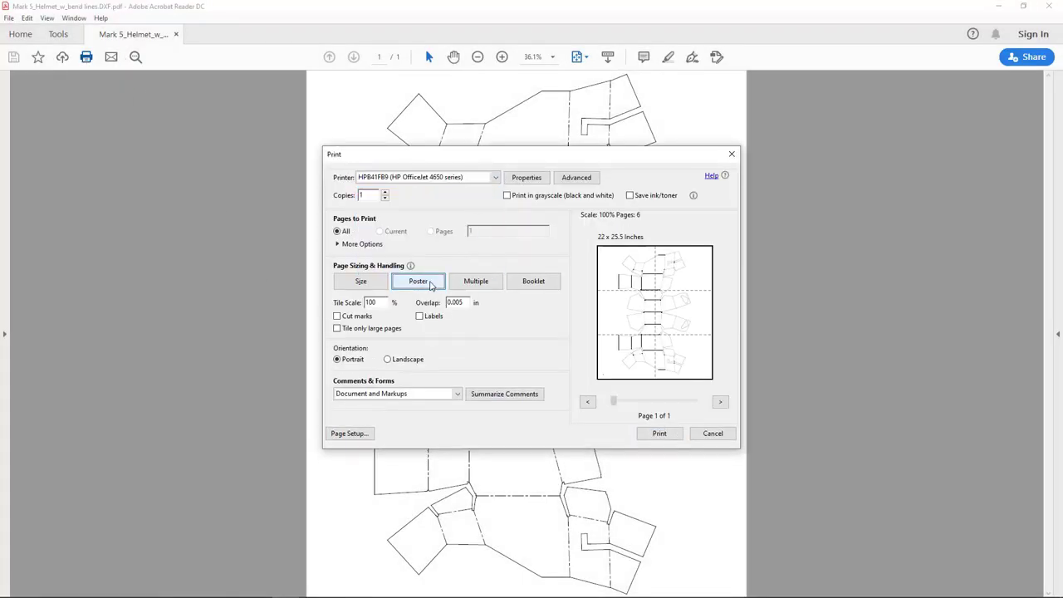